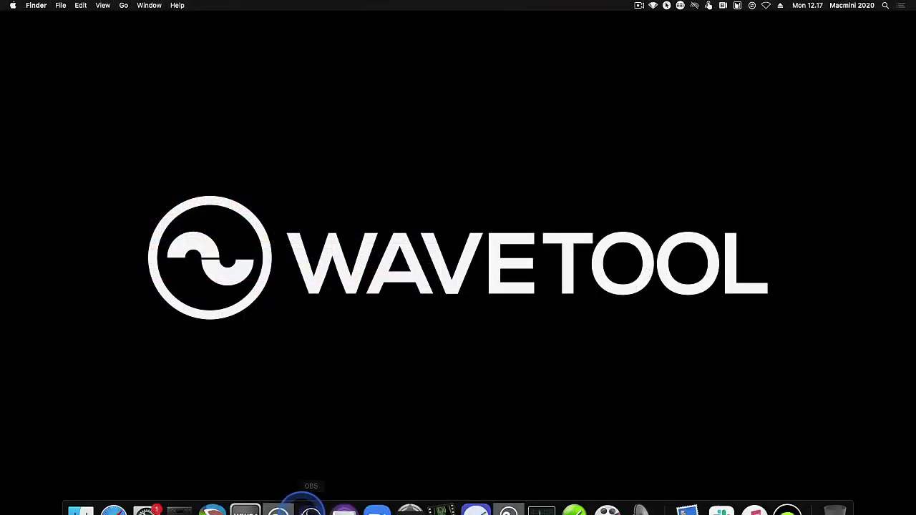
Launch Wavetool so its startup dialog shows 7 days left of the free trial.
click(280, 500)
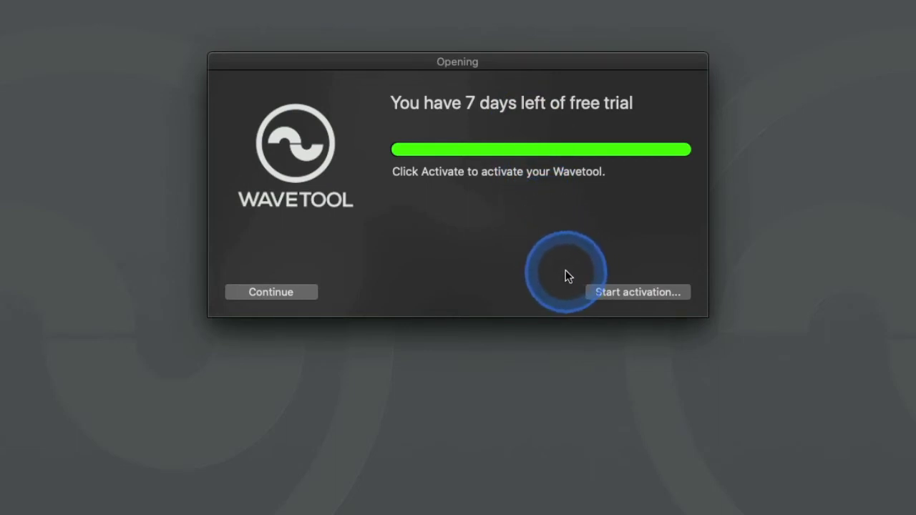
Fill the activation form with license type Wavetool V3 Platinum Bundle, the pasted license code and an e-mail address.
click(624, 293)
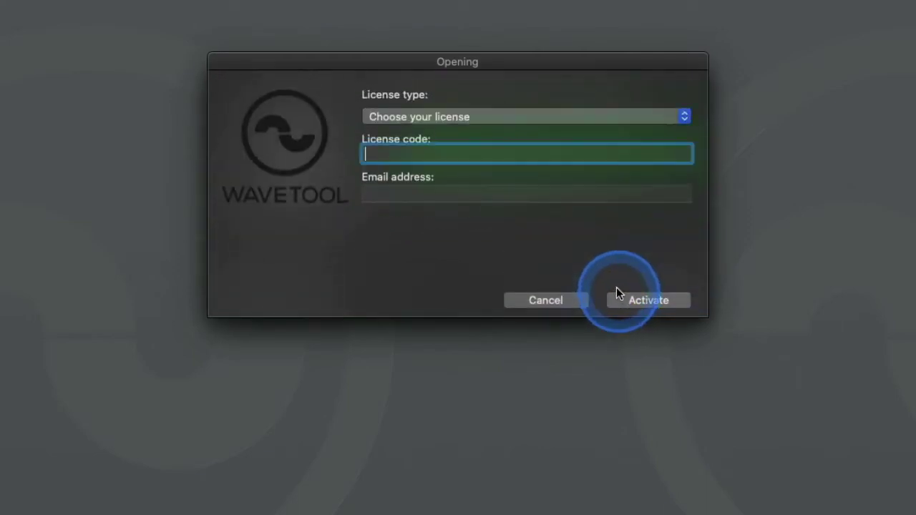
click(456, 116)
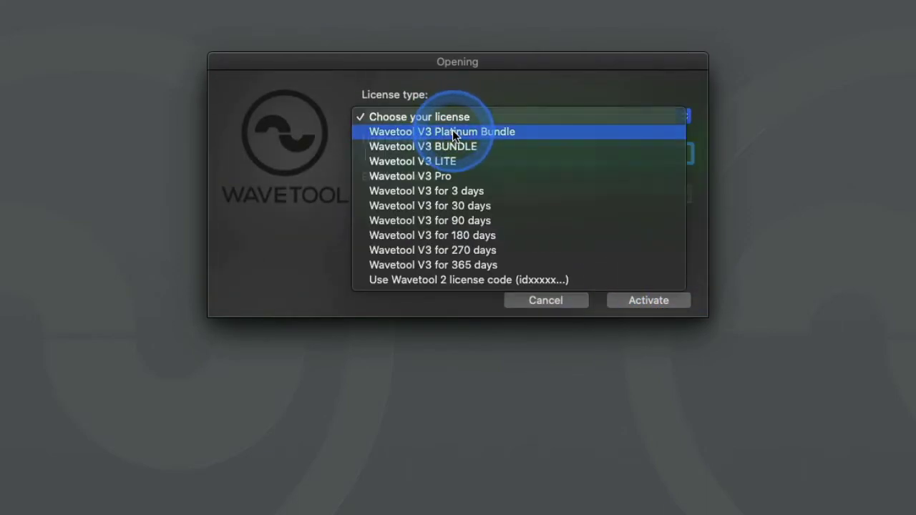
click(453, 131)
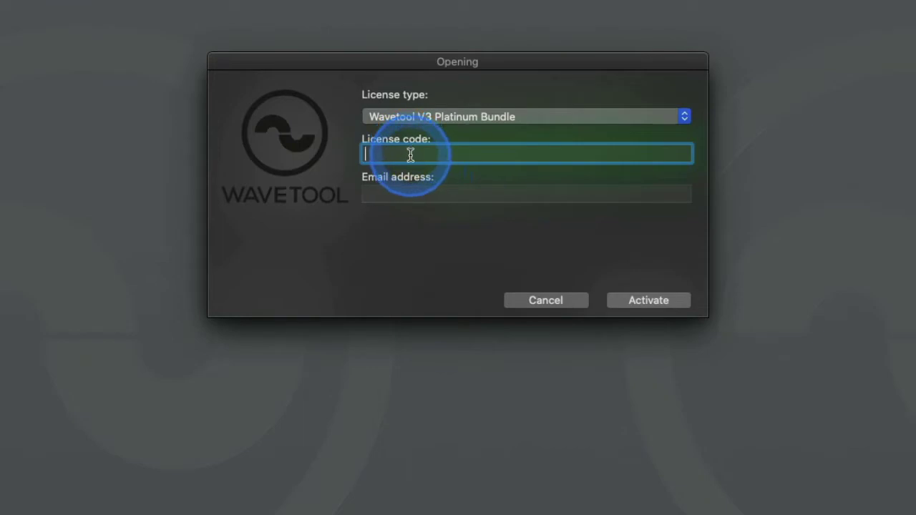
key(super+v)
click(412, 192)
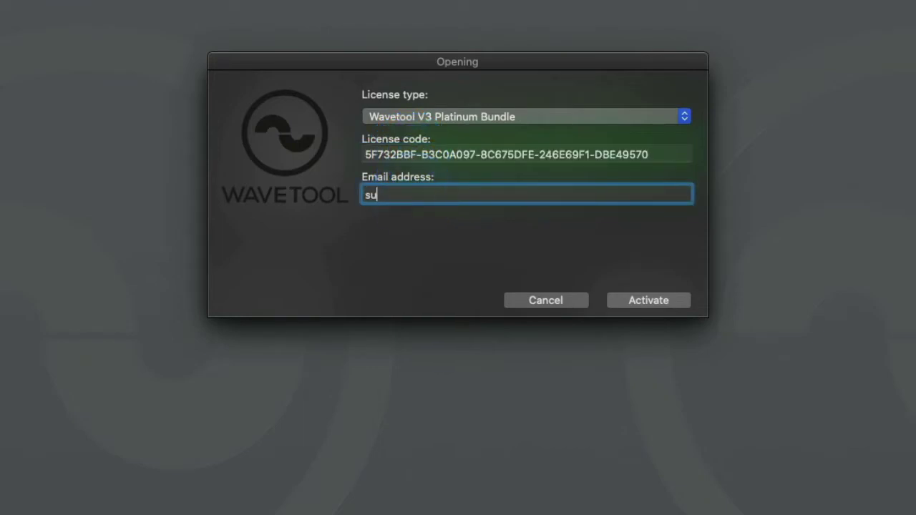
click(412, 196)
click(483, 191)
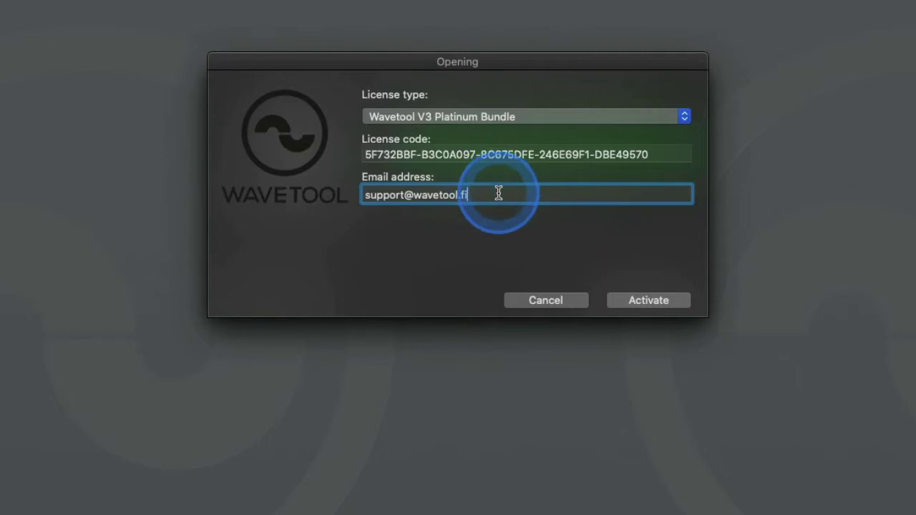
Activate the Platinum Bundle license and confirm the default audio device settings to reach channel Ch 1.
click(629, 301)
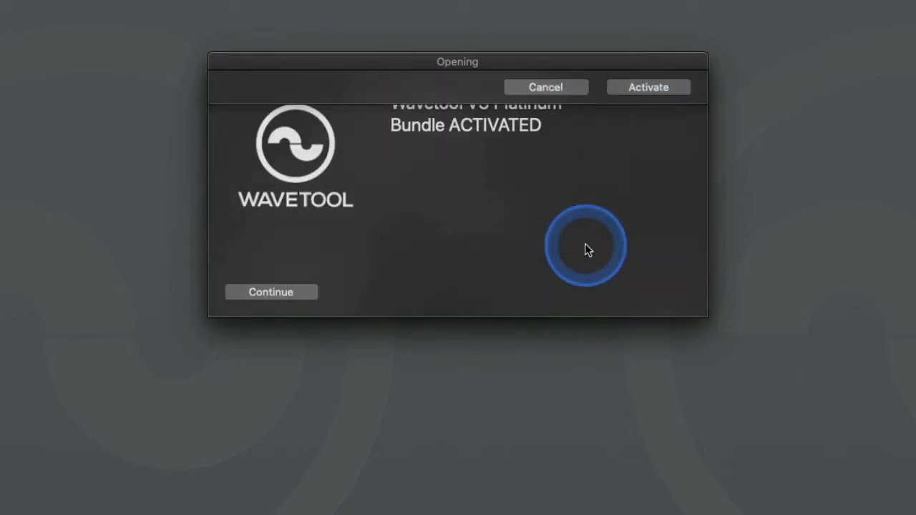
click(314, 292)
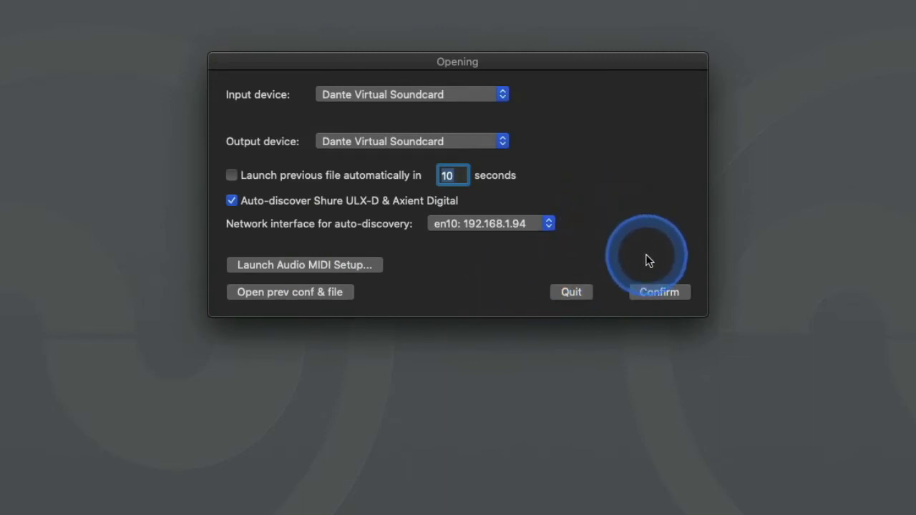
click(654, 292)
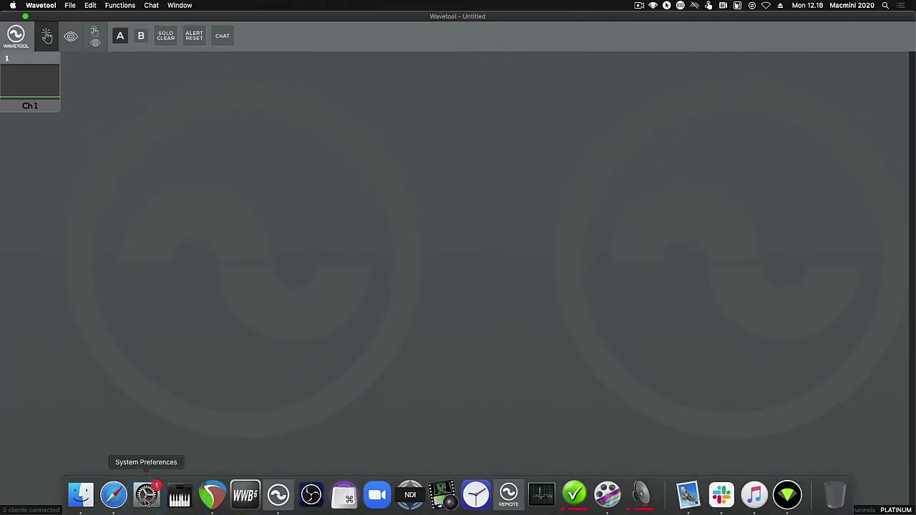
In System Preferences Network, move Ethernet to the top of the service order and apply.
click(146, 499)
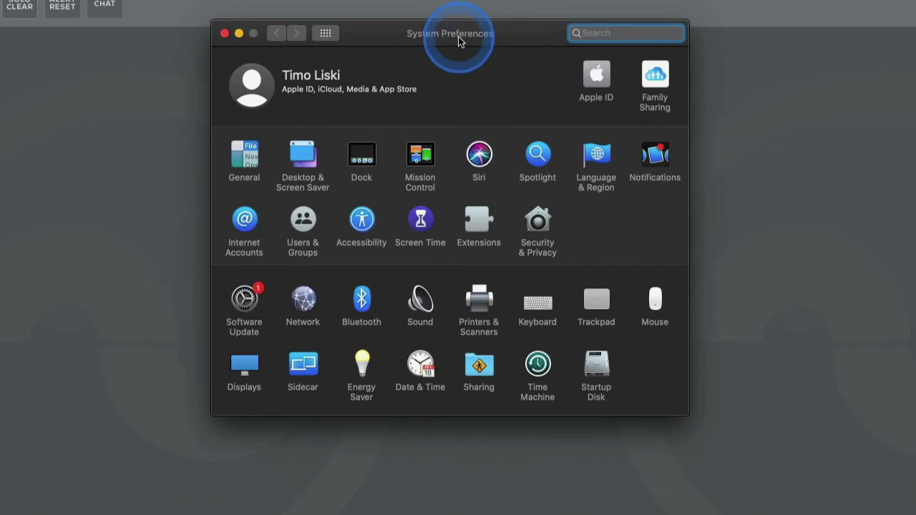
click(312, 301)
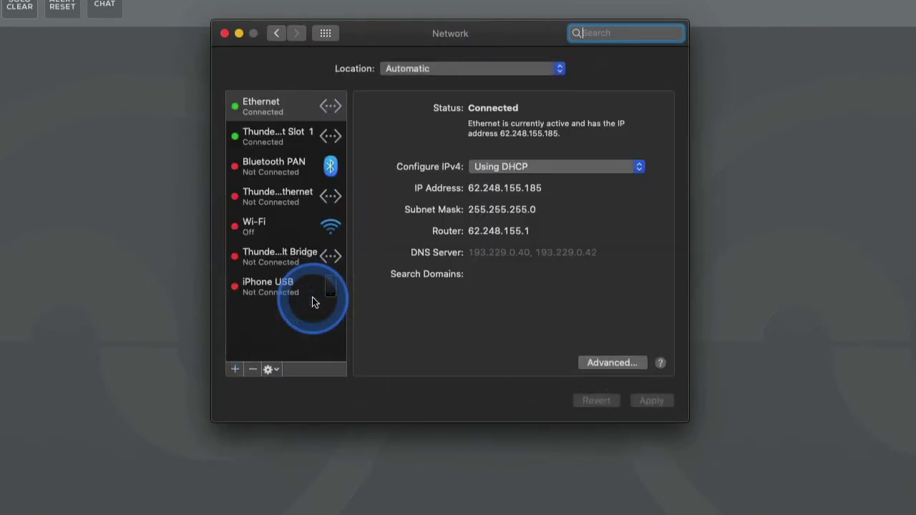
click(277, 370)
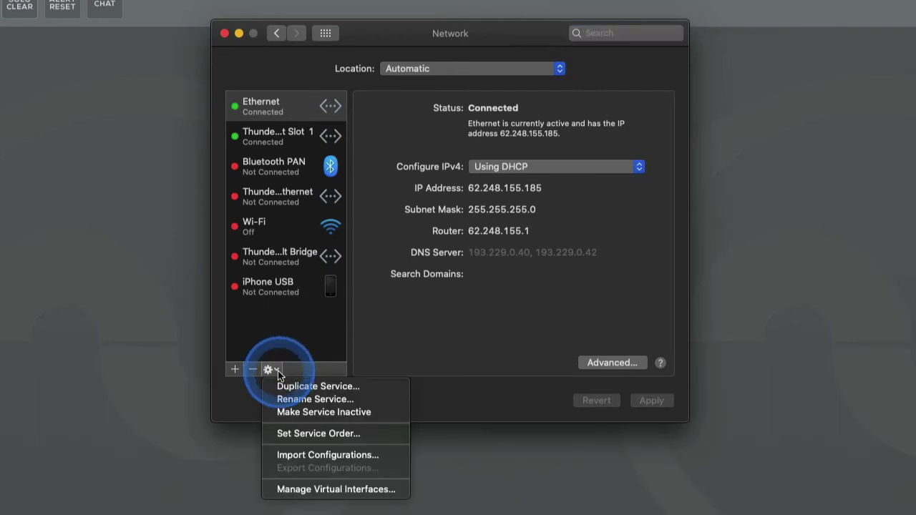
click(317, 433)
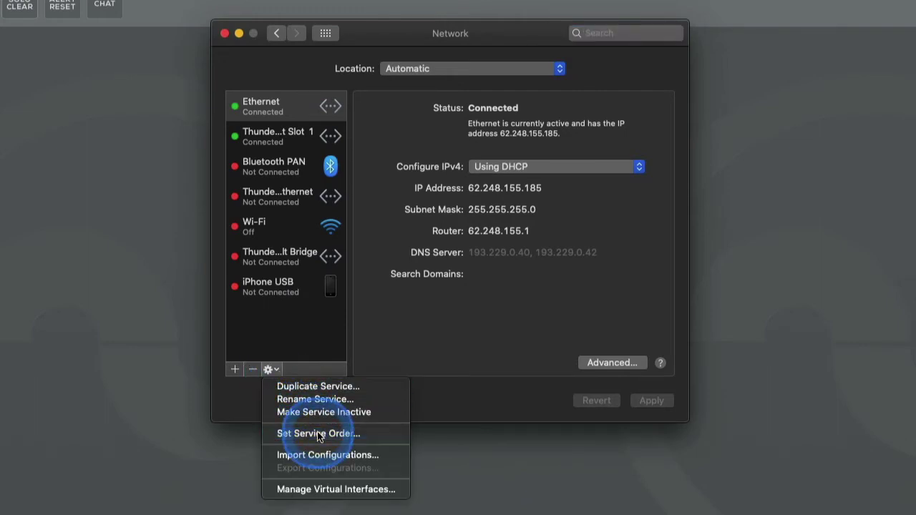
click(367, 86)
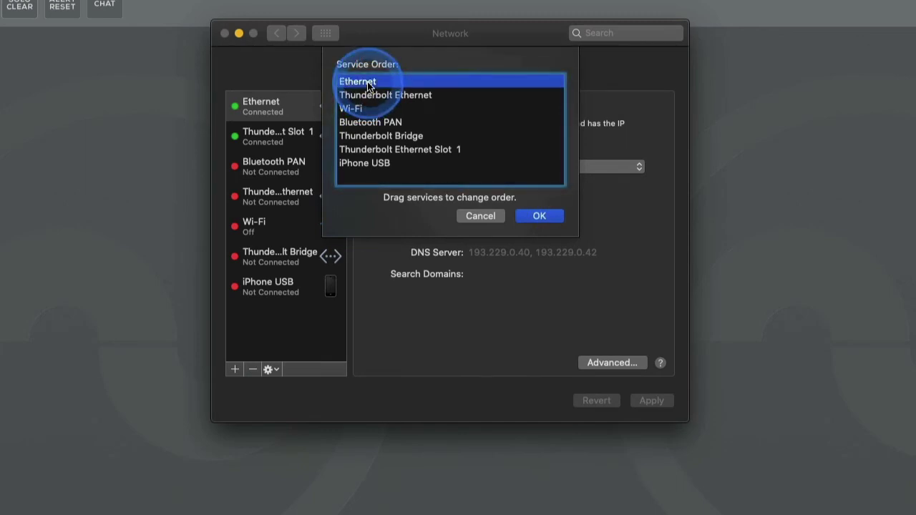
drag(367, 86, 370, 85)
click(550, 216)
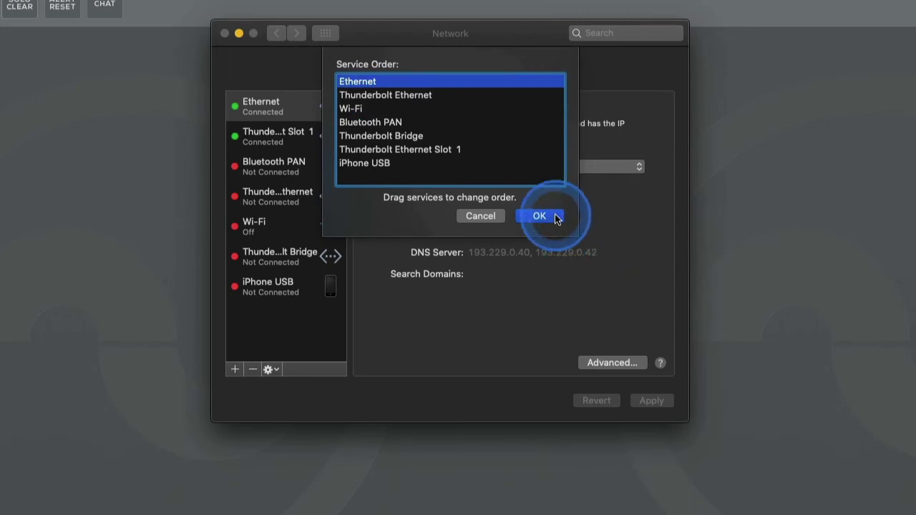
click(644, 400)
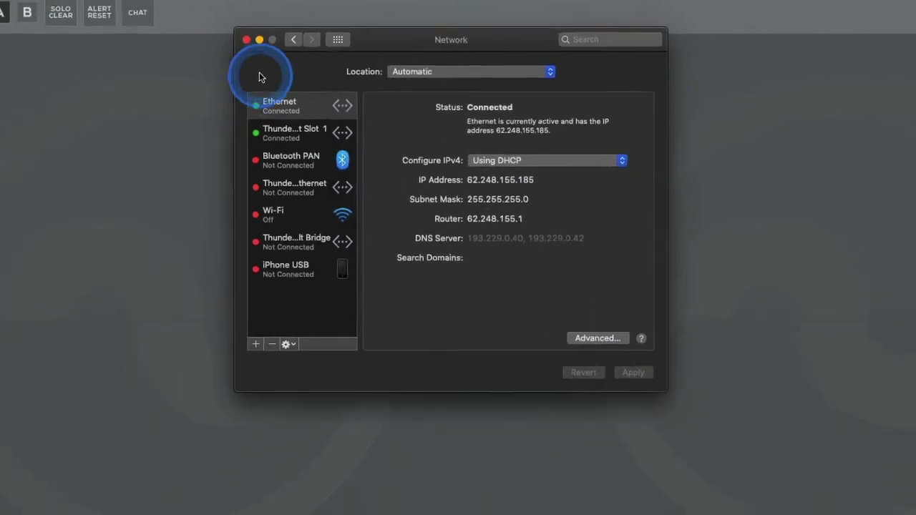
Close the Network window and verify in Wavetool Licensing that V3 Platinum Bundle shows ACTIVATED.
click(224, 33)
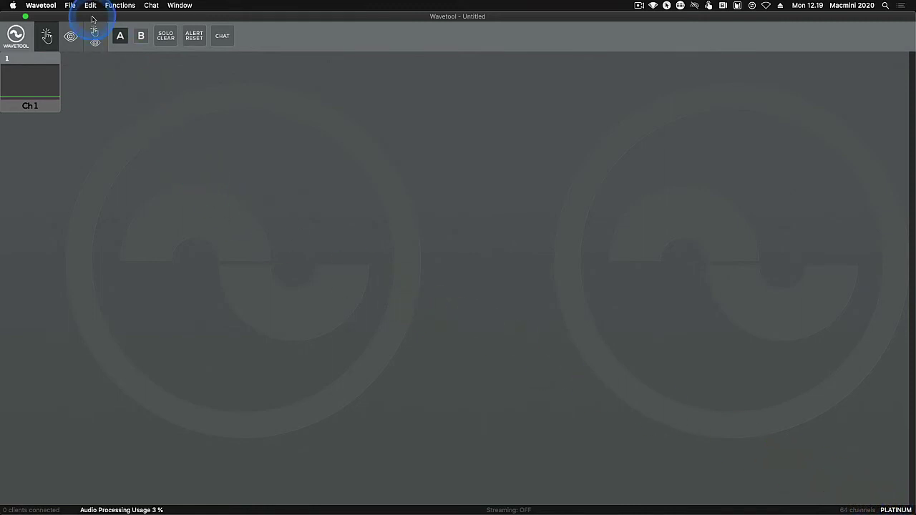
click(42, 5)
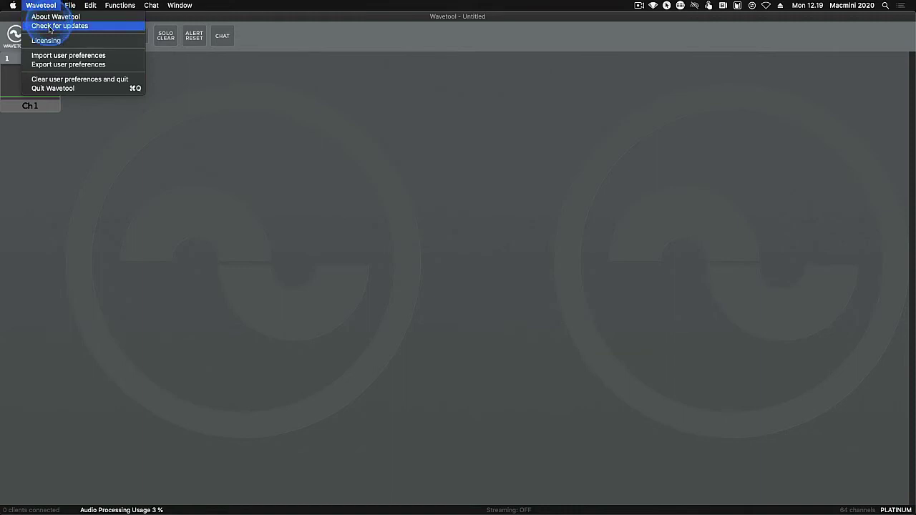
click(48, 41)
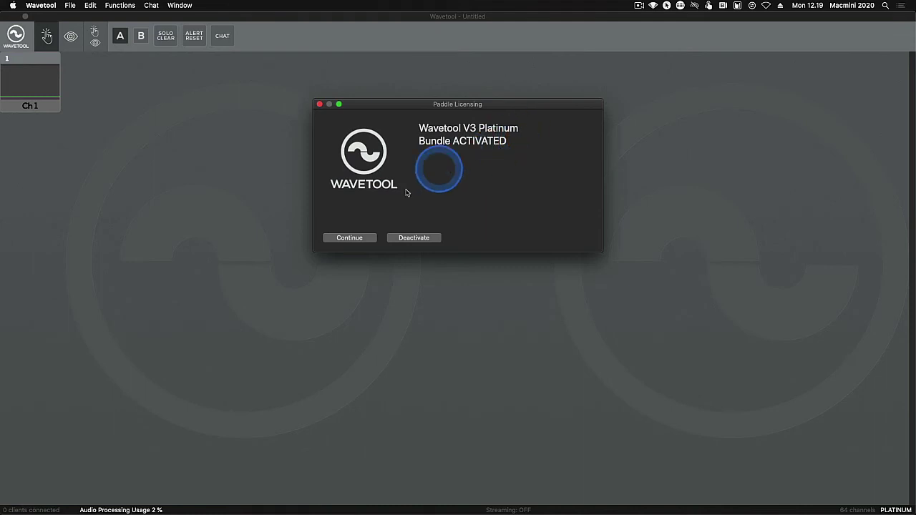
click(358, 238)
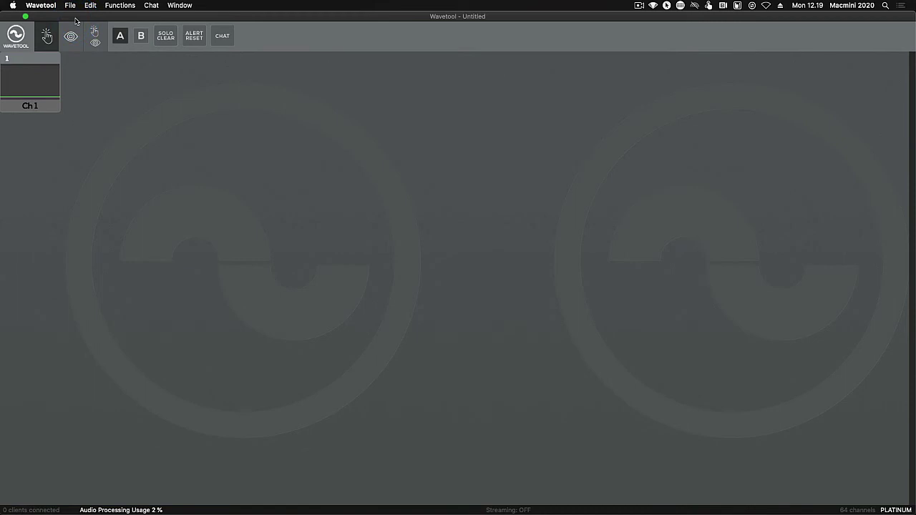
Deactivate the Platinum Bundle license on this computer from Wavetool's Licensing dialog.
click(38, 5)
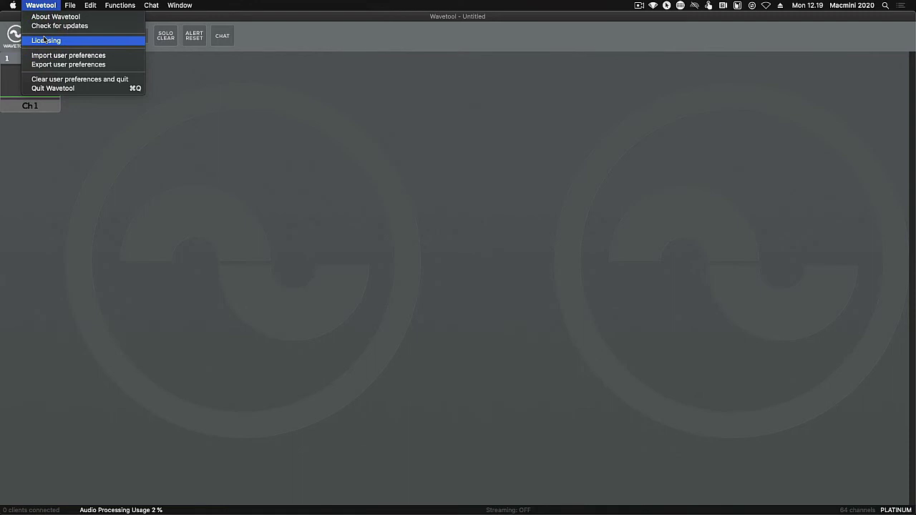
click(48, 11)
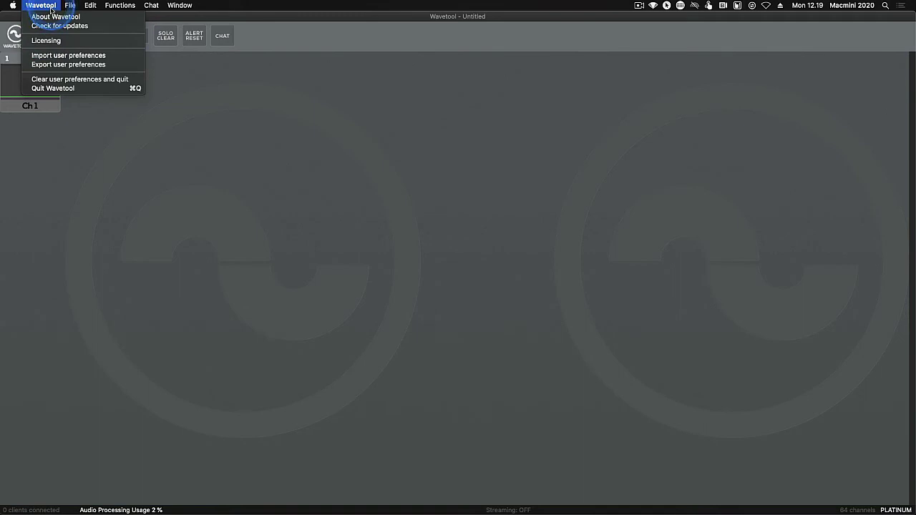
click(51, 41)
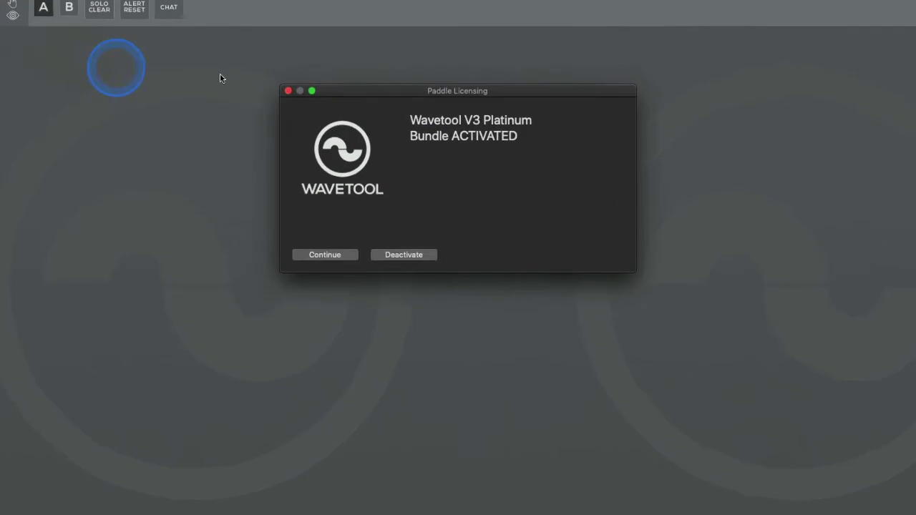
click(419, 256)
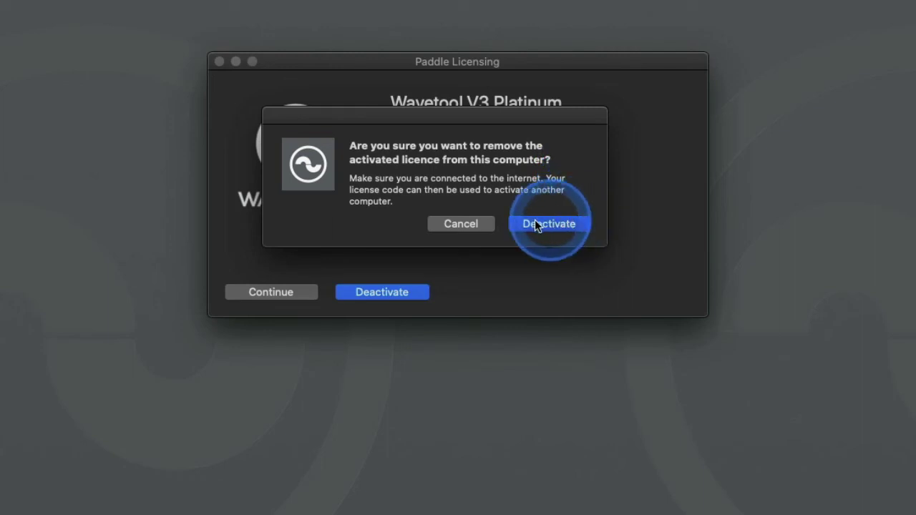
click(483, 227)
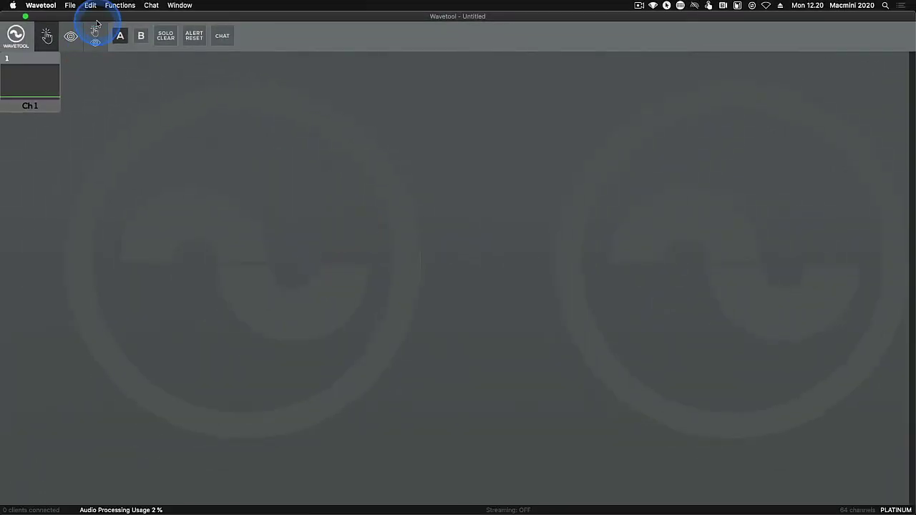
click(50, 6)
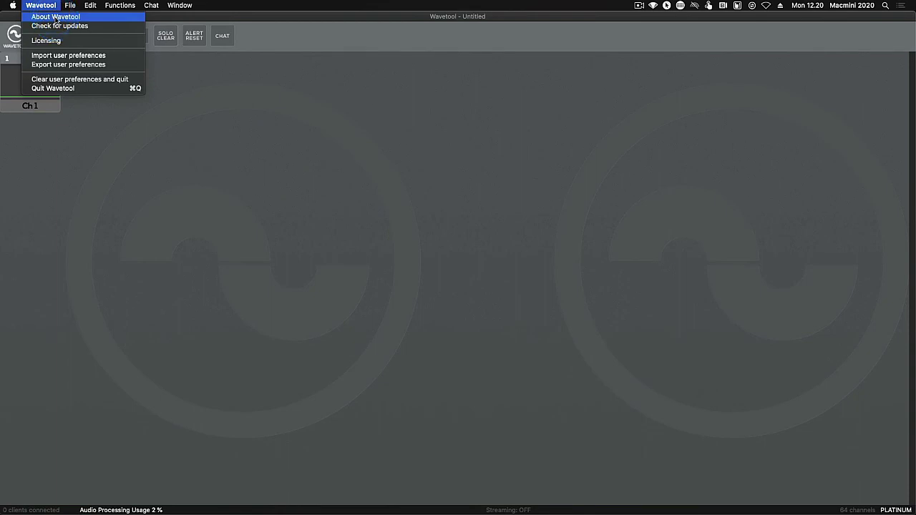
click(56, 17)
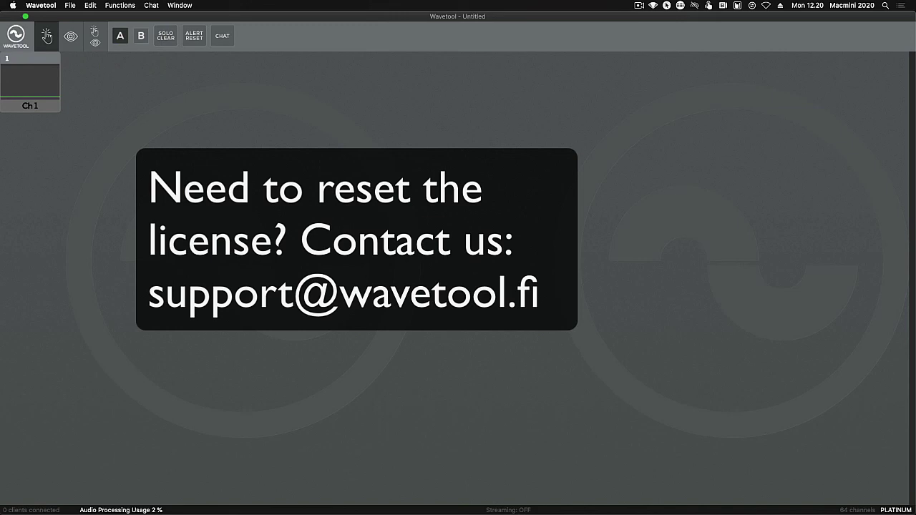
key(super+shift+2)
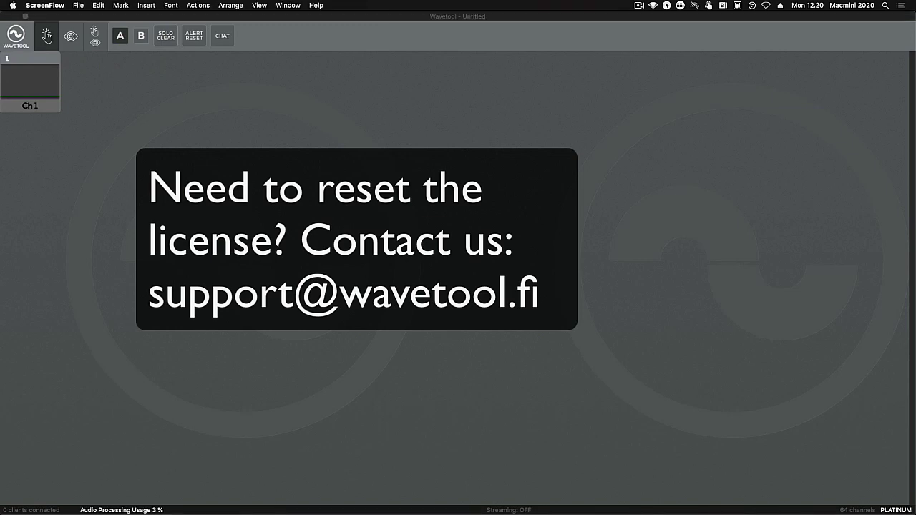